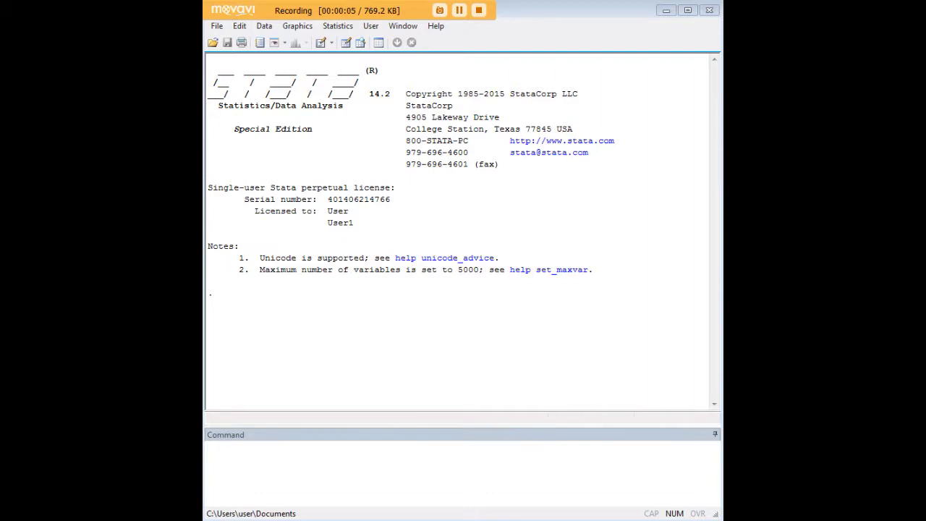
Load the 1980 Census state data with webuse census13
left_click(605, 466)
type("webuse census13")
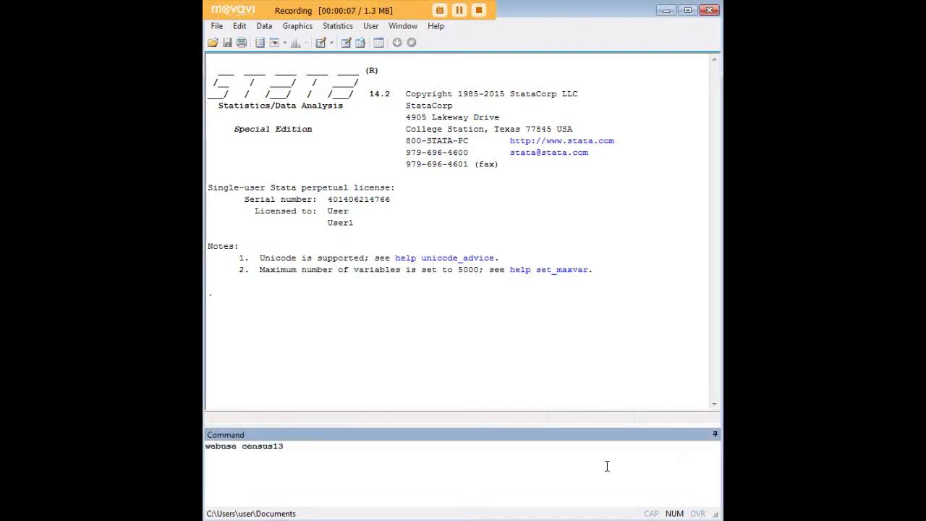
key("Return")
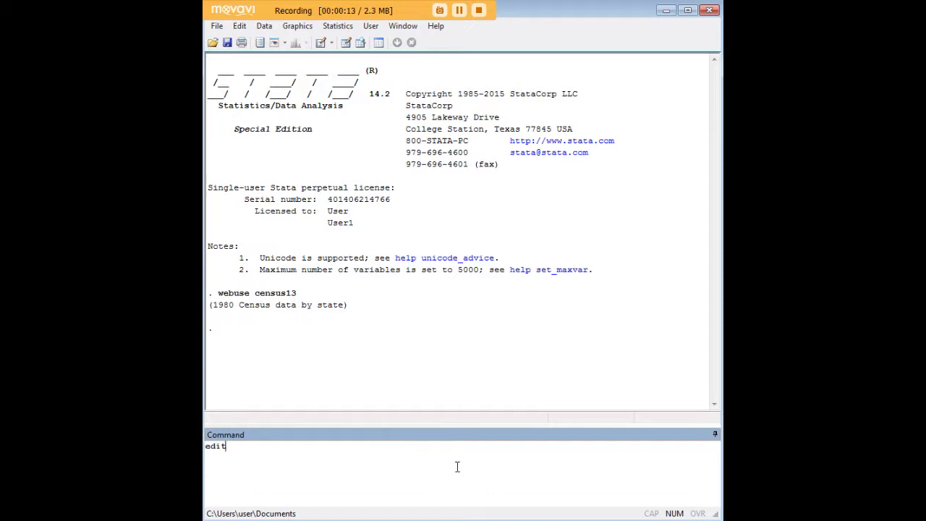
key("Return")
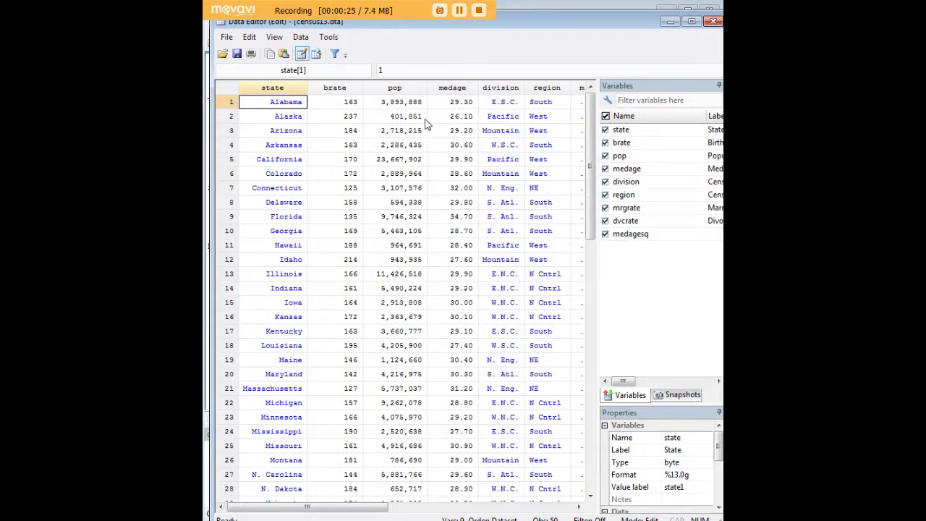
left_click(426, 120)
key("Right")
key("Right")
key("Right")
key("Right")
key("Right")
key("Right")
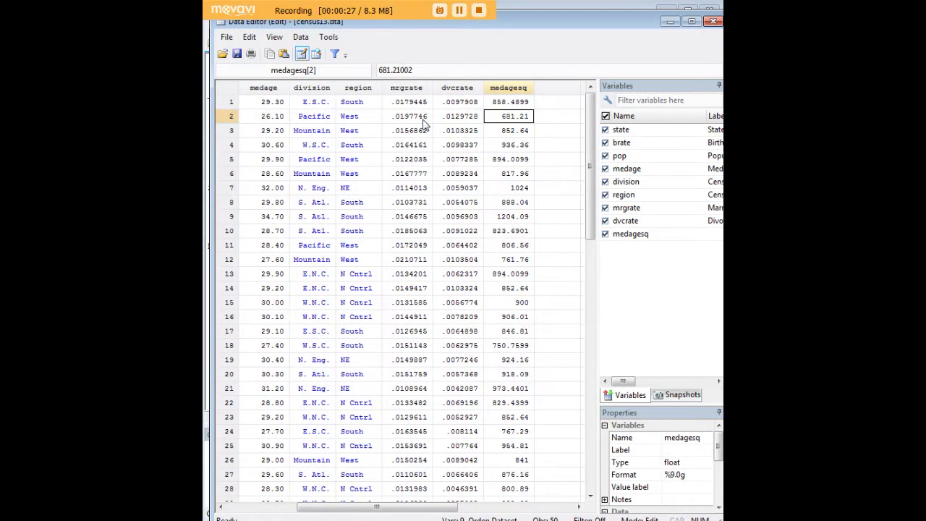
left_click(409, 87)
left_click(453, 88)
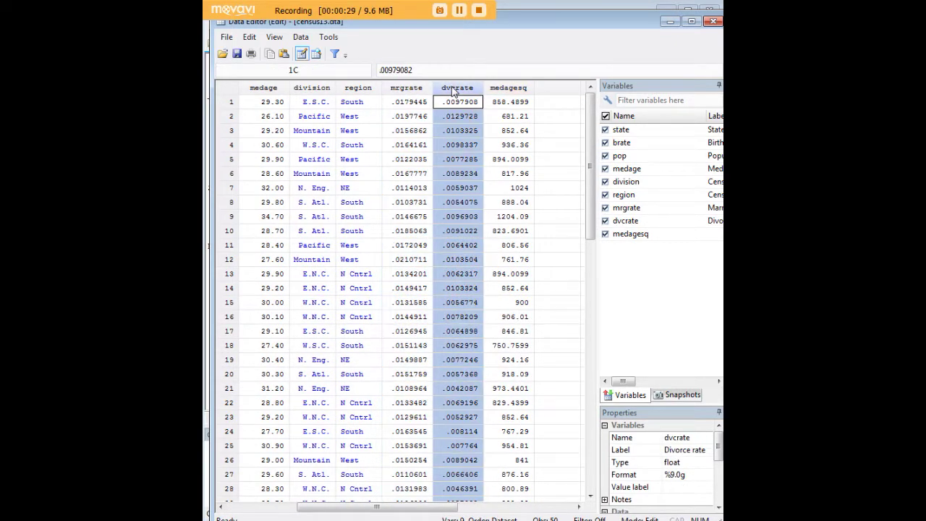
left_click(670, 22)
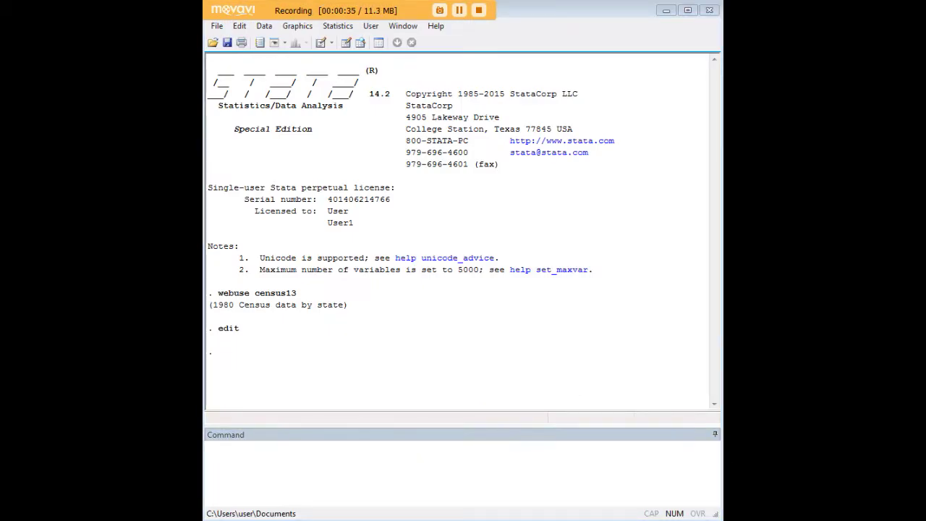
left_click(477, 460)
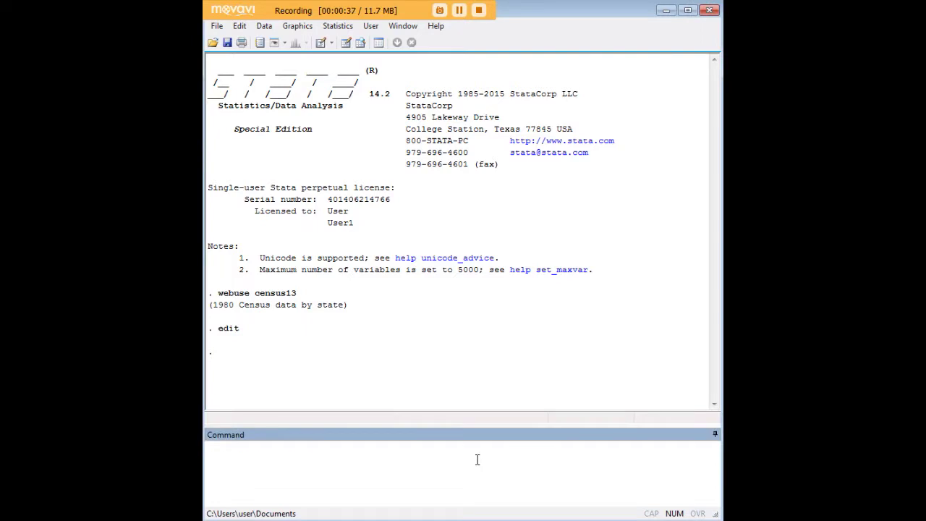
Run graph query, schemes and scroll through the full list of schemes, s2color to vg_teal
type("graph query, schemes")
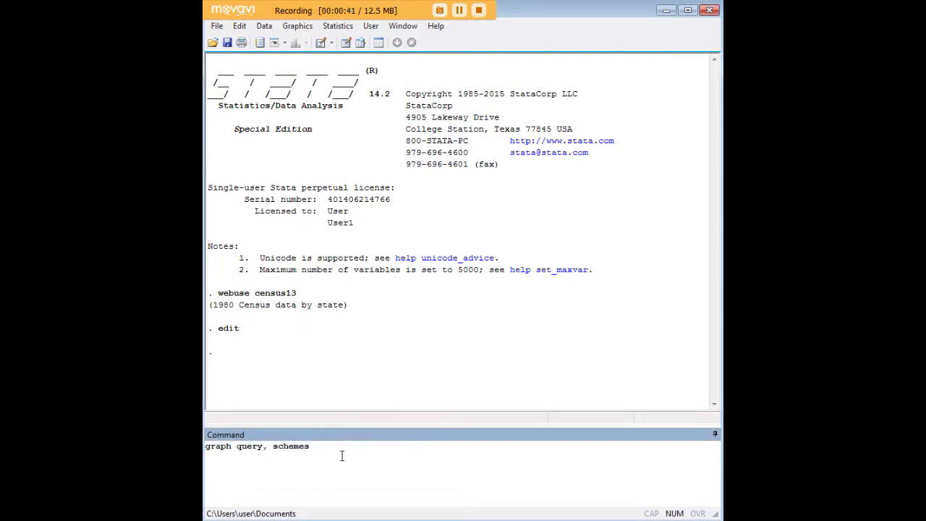
key("Return")
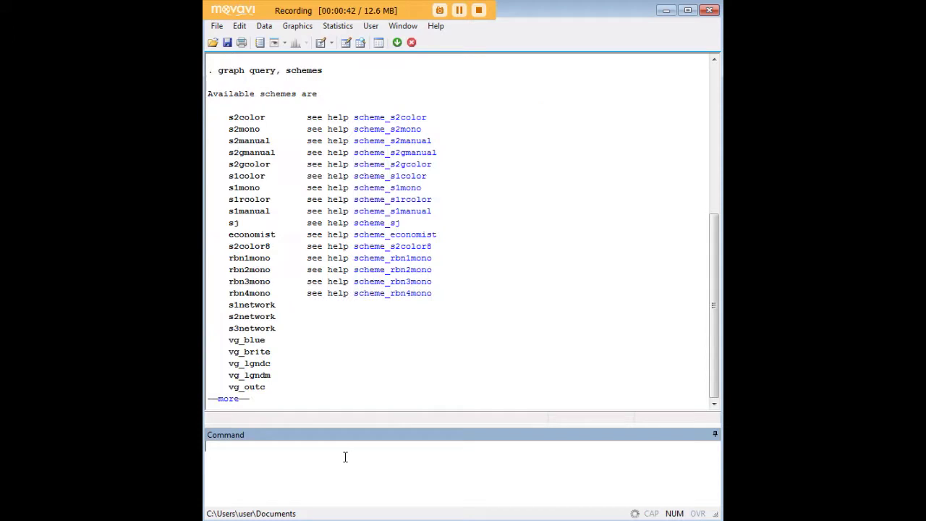
left_click(237, 402)
scroll(457, 296, "up", 7)
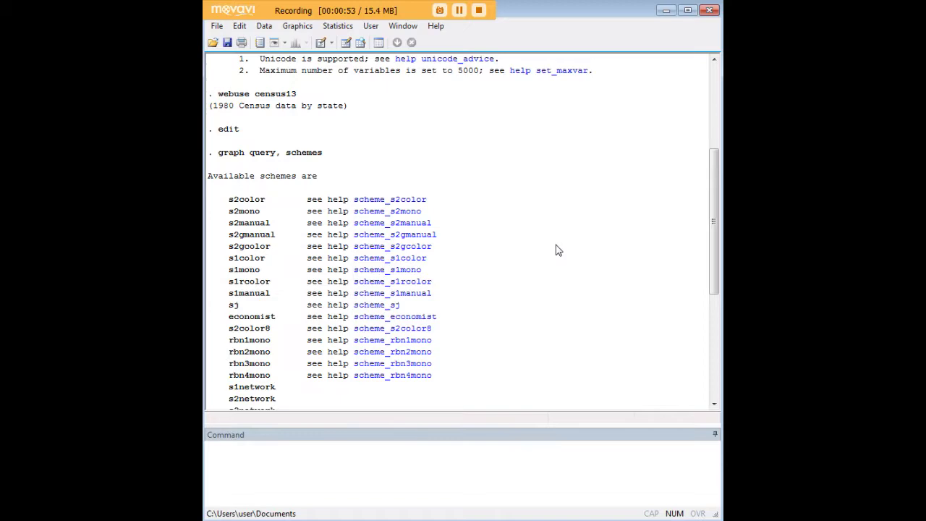
scroll(556, 250, "down", 7)
scroll(556, 250, "up", 10)
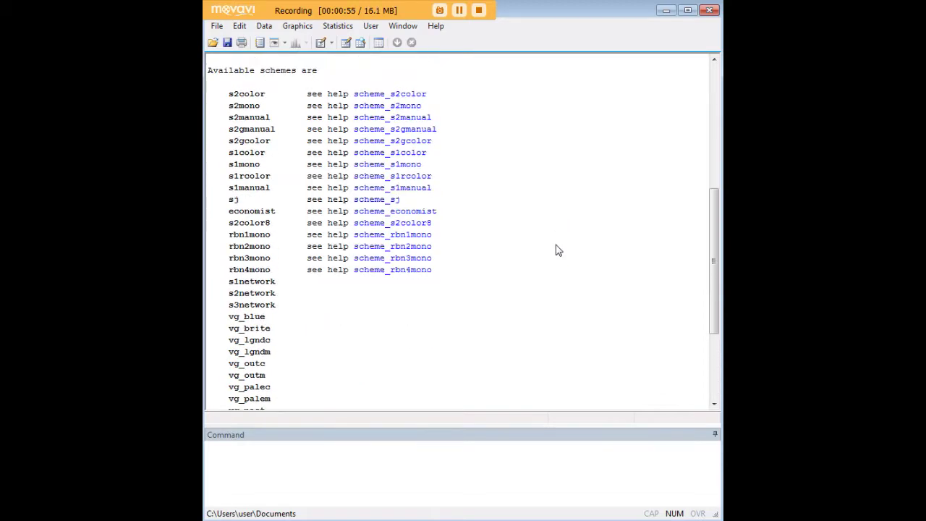
scroll(557, 250, "down", 10)
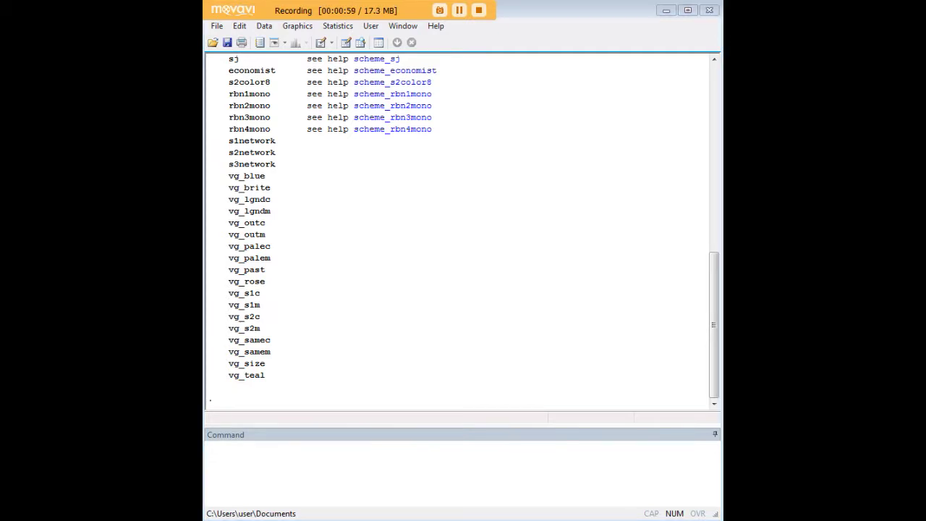
left_click(542, 447)
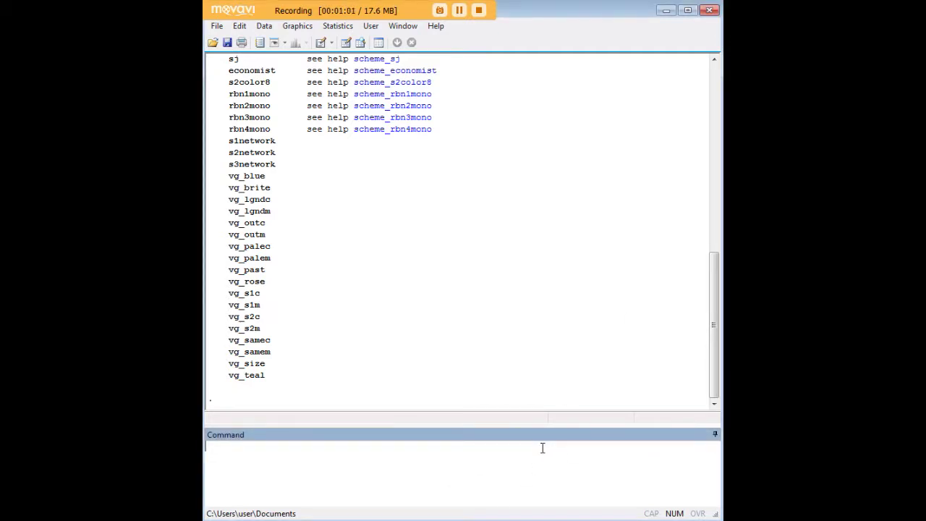
Run scatter dvcrate mrgrate, view the default-style plot, then minimize the Graph window
type("scatter dvorate mrgrate")
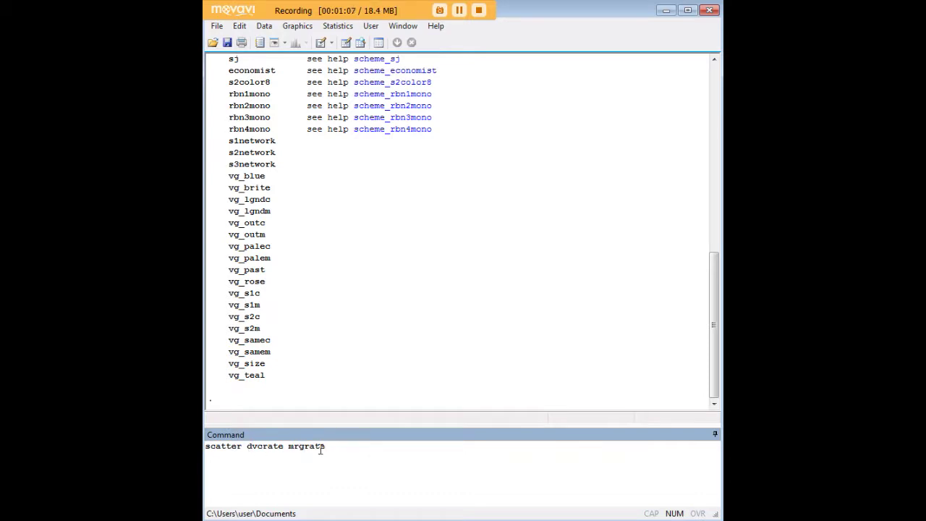
key("Return")
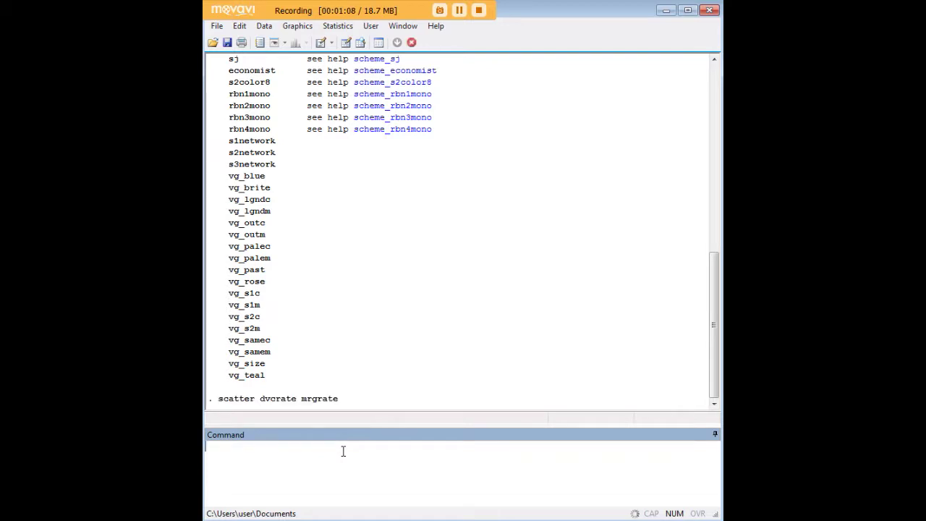
left_click_drag(587, 37, 517, 31)
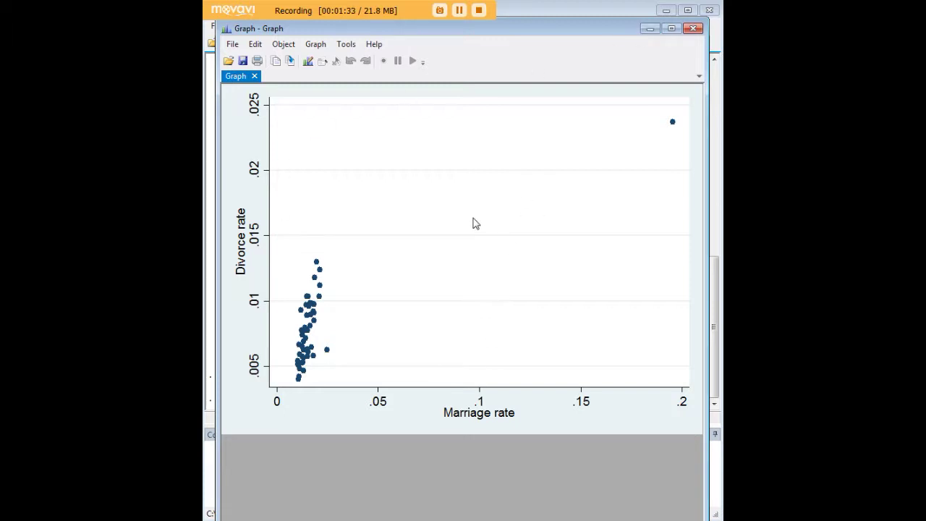
left_click(650, 29)
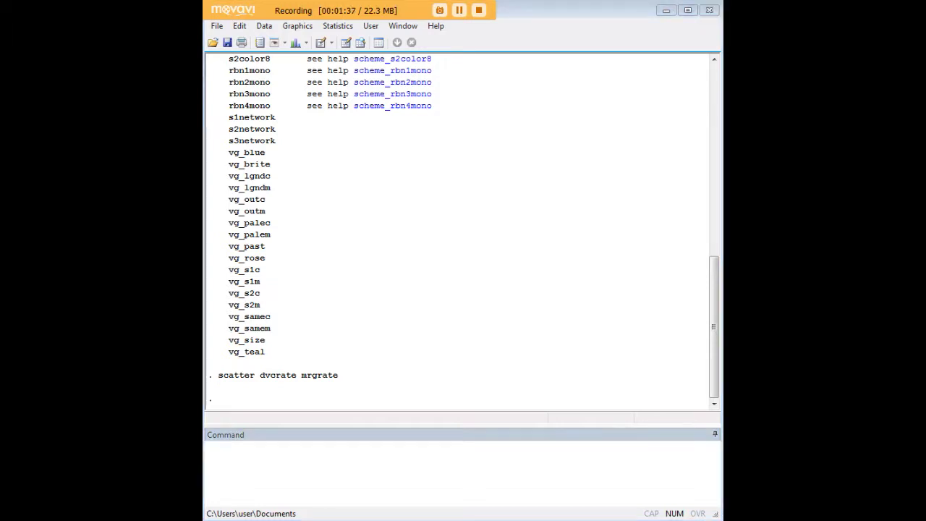
left_click(550, 464)
Run scatter dvcrate mrgrate, scheme(rbn1mono) for a monochrome plot, then close that graph
type("scatter dvcrate mrgrate, scheme(rbn1mono)")
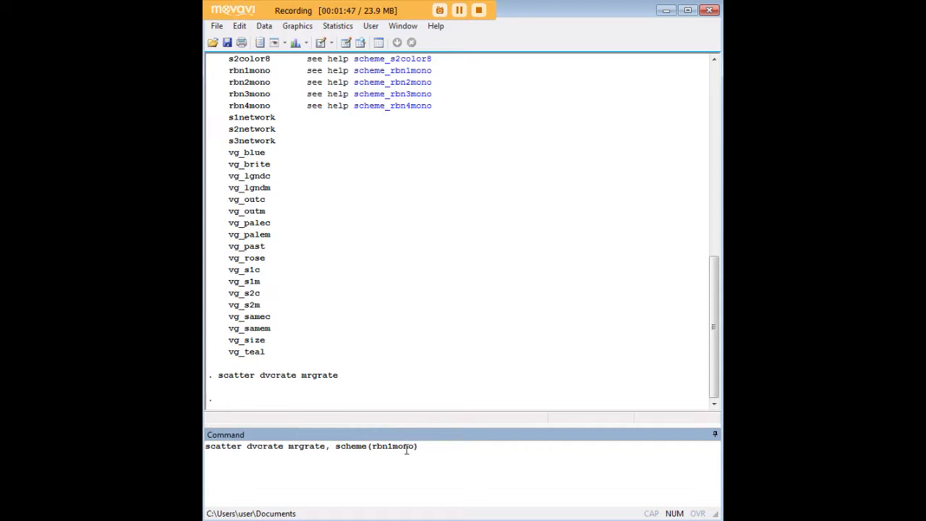
left_click_drag(336, 447, 422, 443)
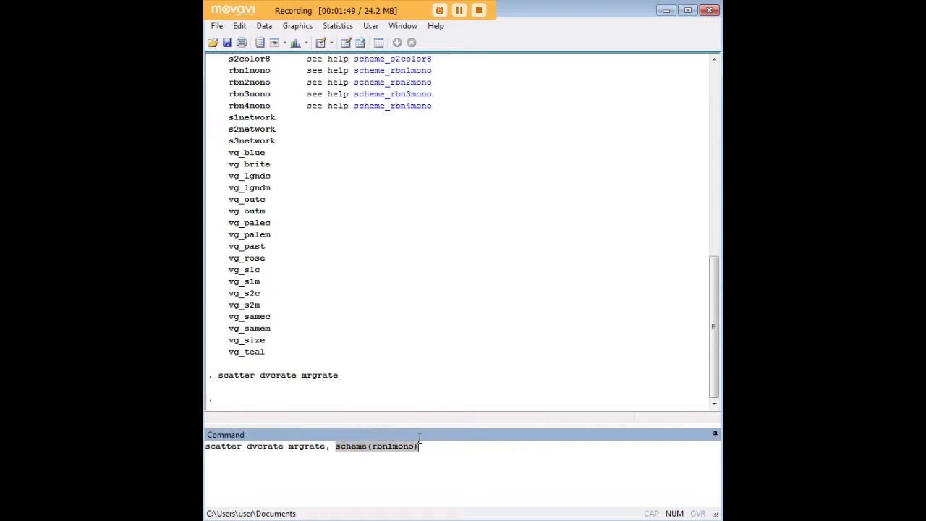
left_click(326, 446)
left_click_drag(325, 447, 206, 446)
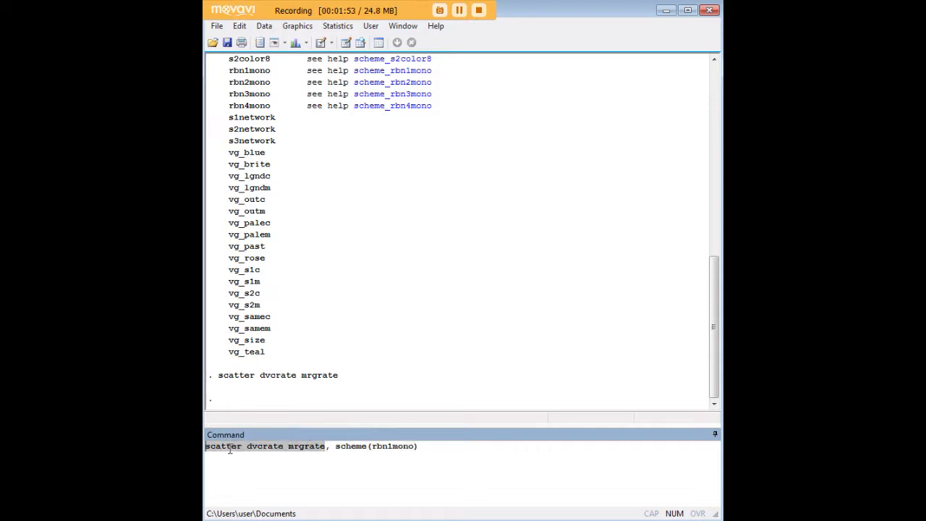
left_click_drag(337, 448, 424, 445)
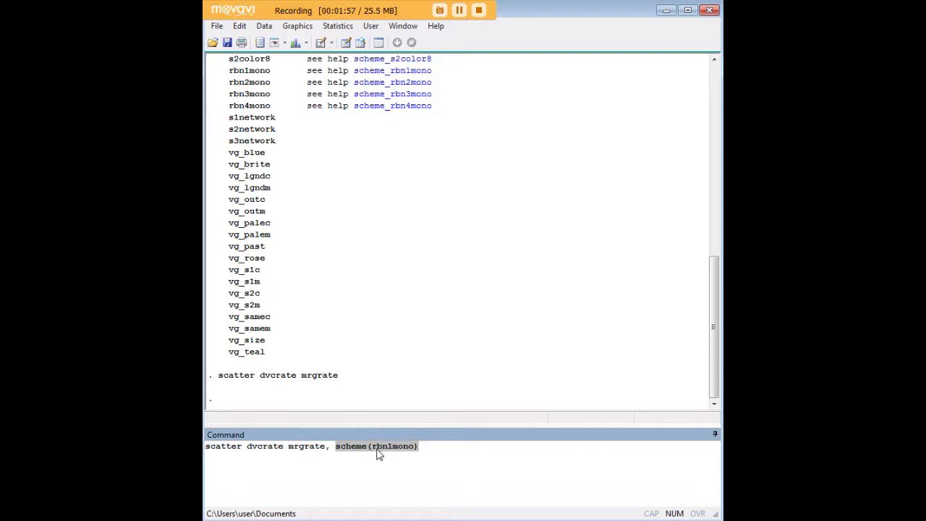
left_click(377, 448)
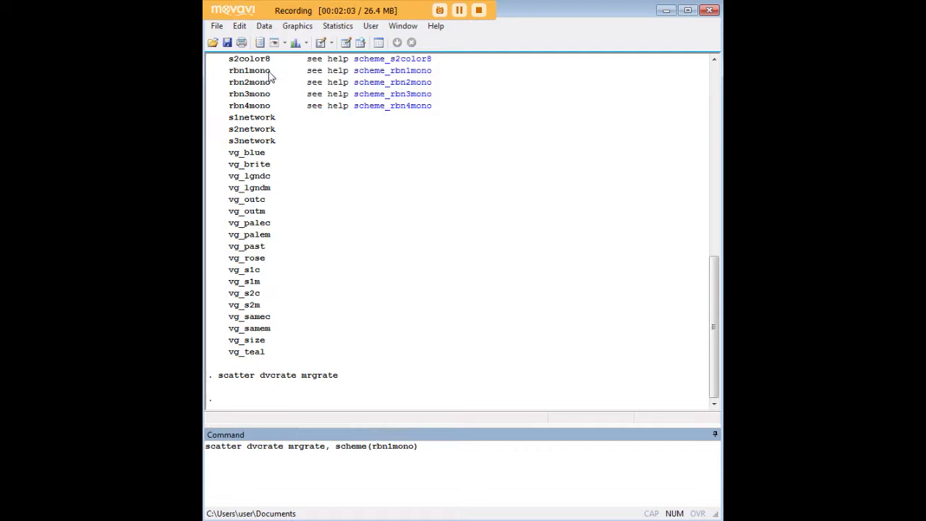
left_click_drag(274, 75, 234, 70)
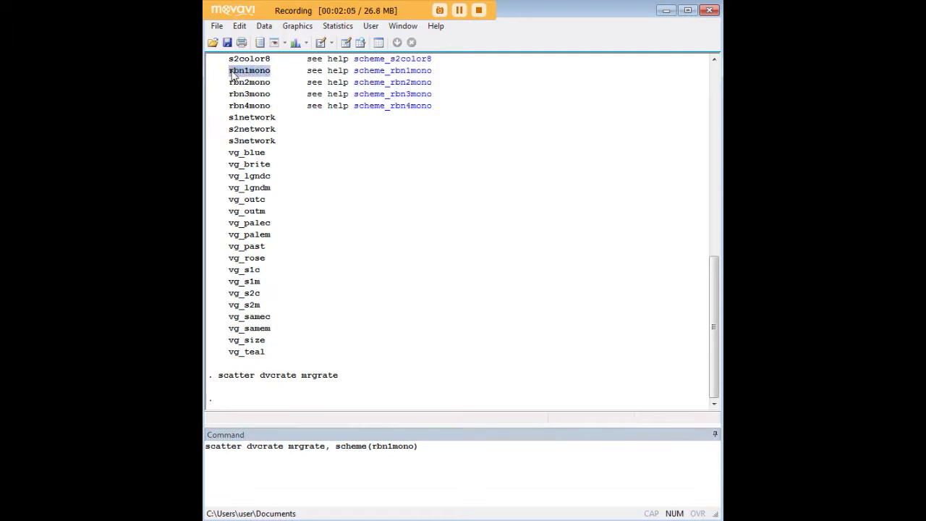
left_click(439, 448)
key("Return")
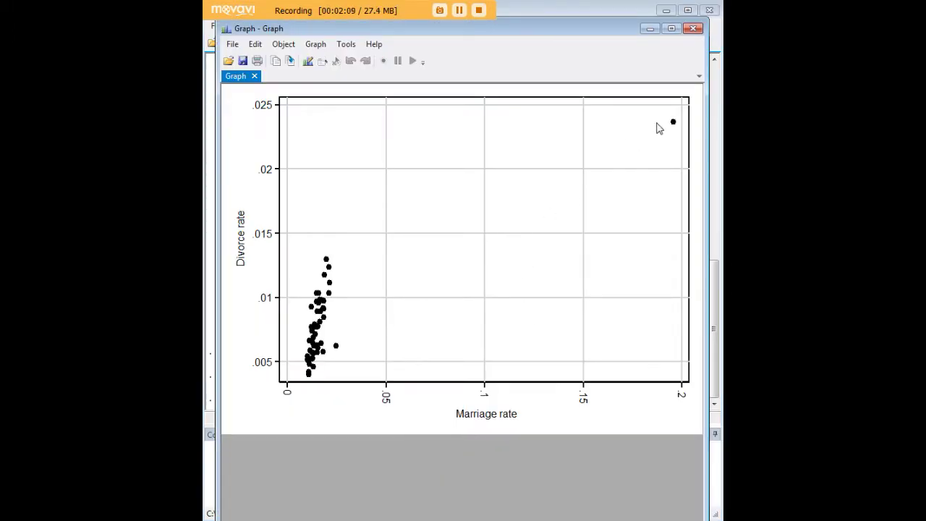
left_click(694, 29)
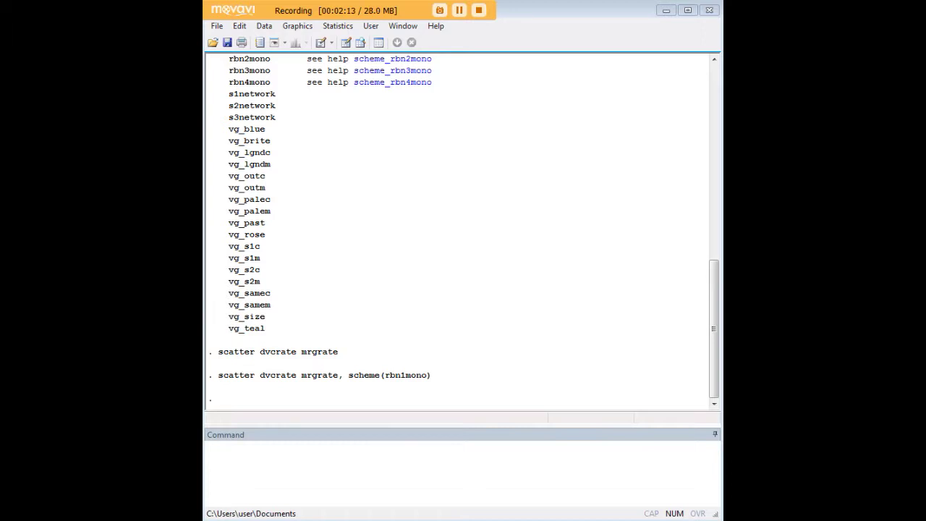
Run scatter dvcrate mrgrate, scheme(vg_brite) for orange markers, then close the graph
left_click(511, 474)
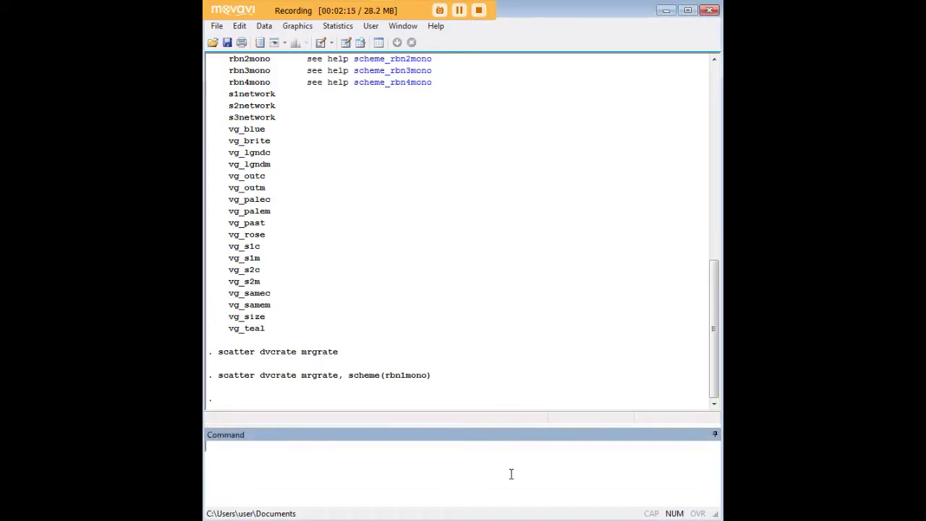
type("scatter dvcrate mrgrate, scheme(vg_brite)")
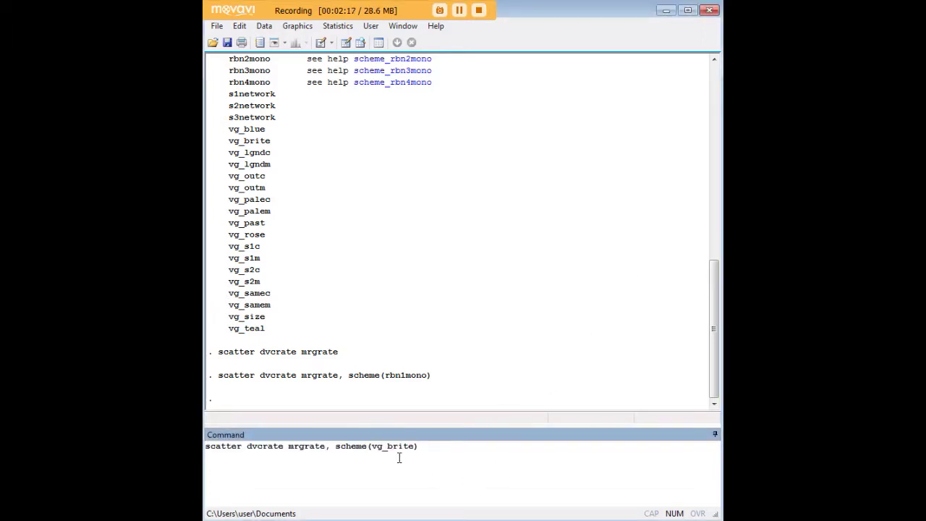
left_click_drag(420, 450, 370, 448)
key("Return")
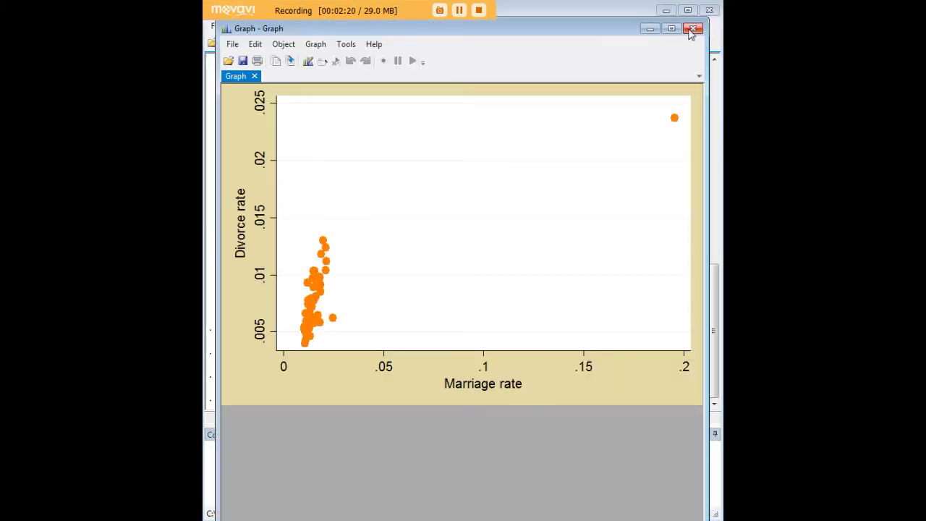
left_click(693, 29)
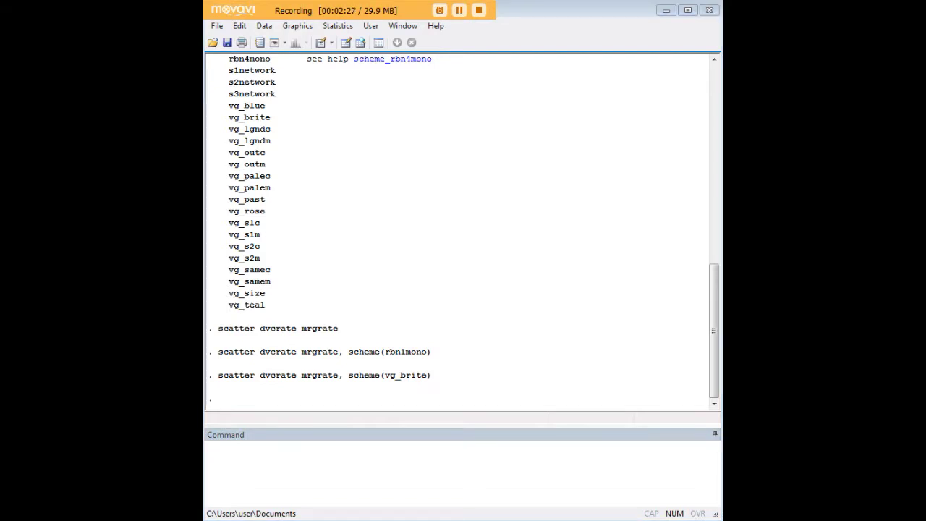
Draw the scatter with scheme(s2mono), close it, then run it with scheme(s1mono)
left_click(583, 492)
type("scatter dvcrate mrgrate, scheme(s2mono)")
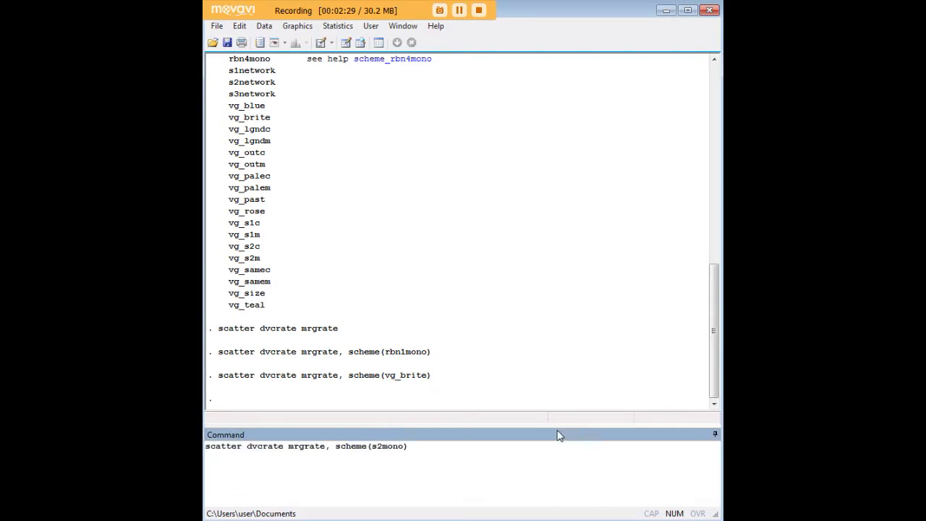
key("Return")
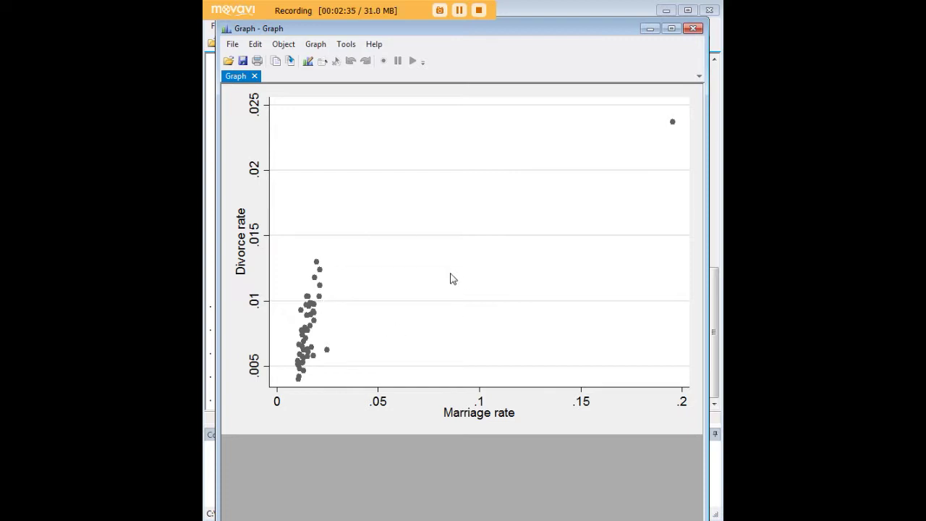
left_click(694, 28)
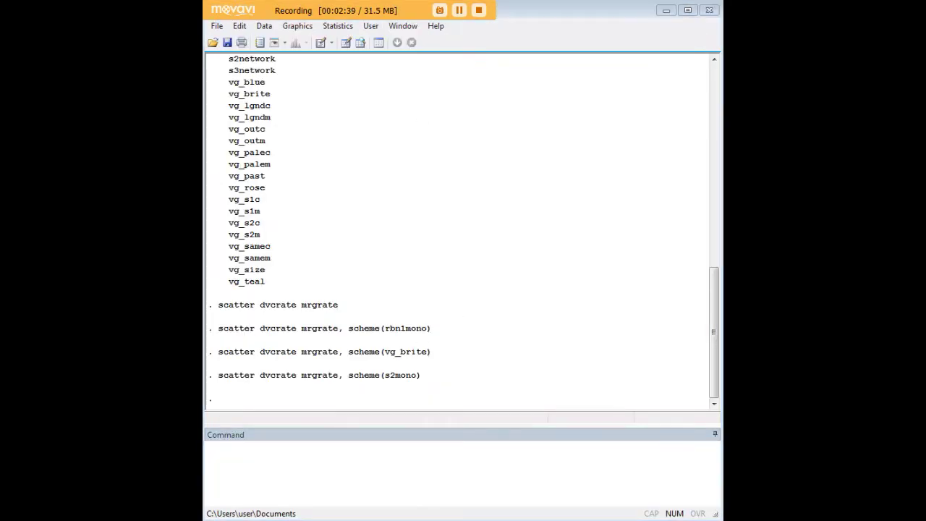
type("scatter dvcrate mrgrate, scheme(s1mono)")
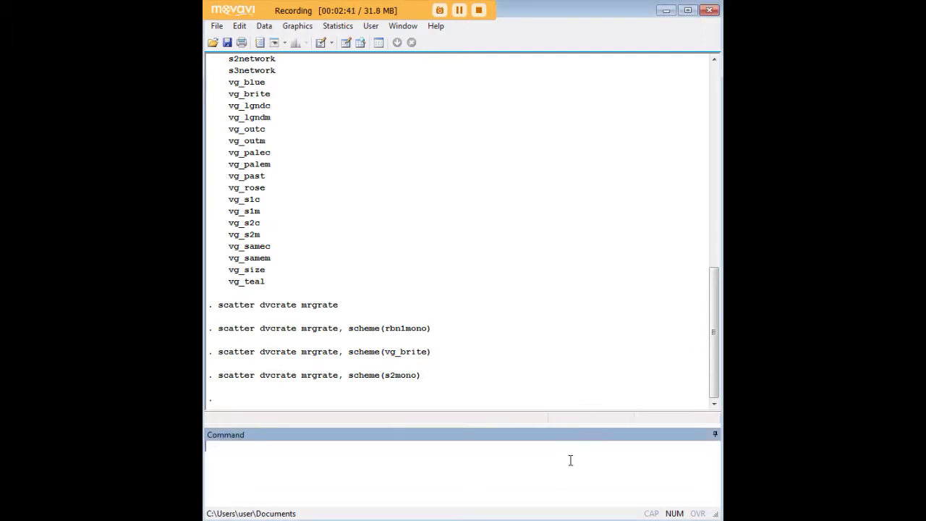
key("Return")
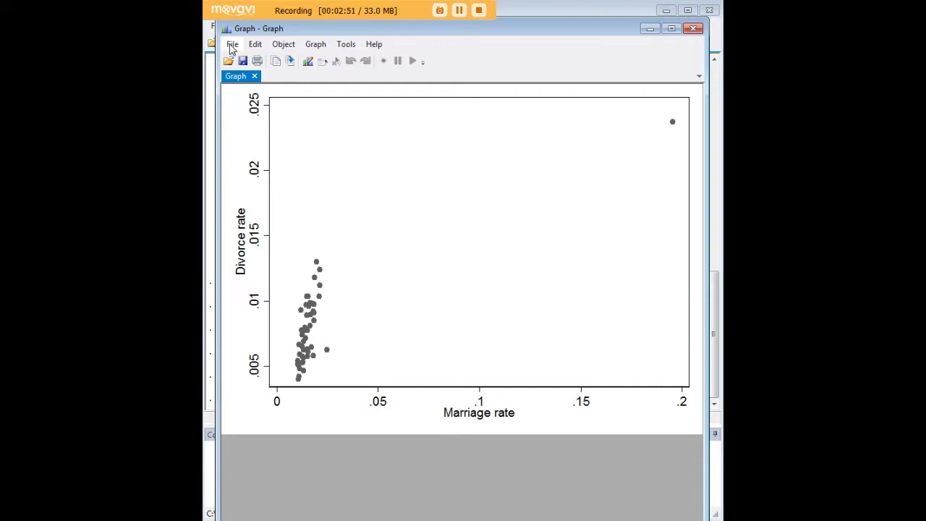
In the Graph Editor, change the scatter markers' color to Black
left_click(232, 44)
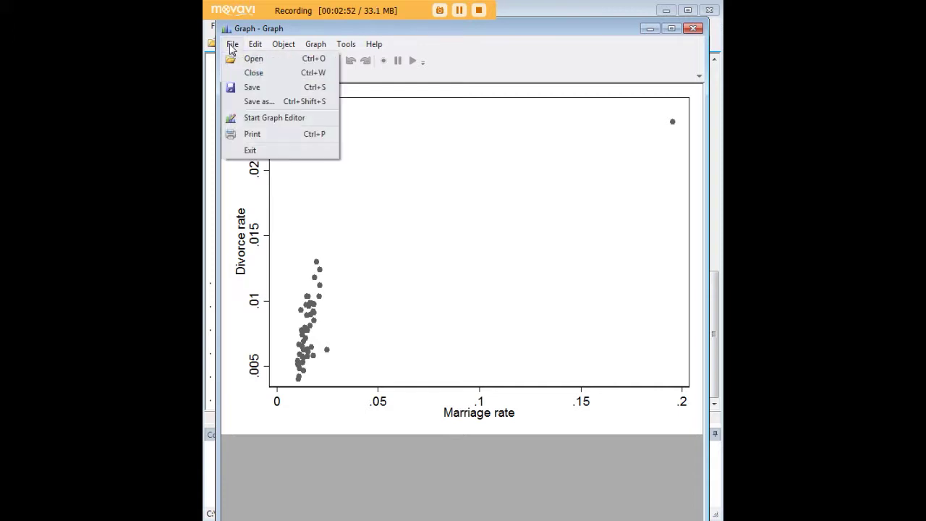
left_click(271, 118)
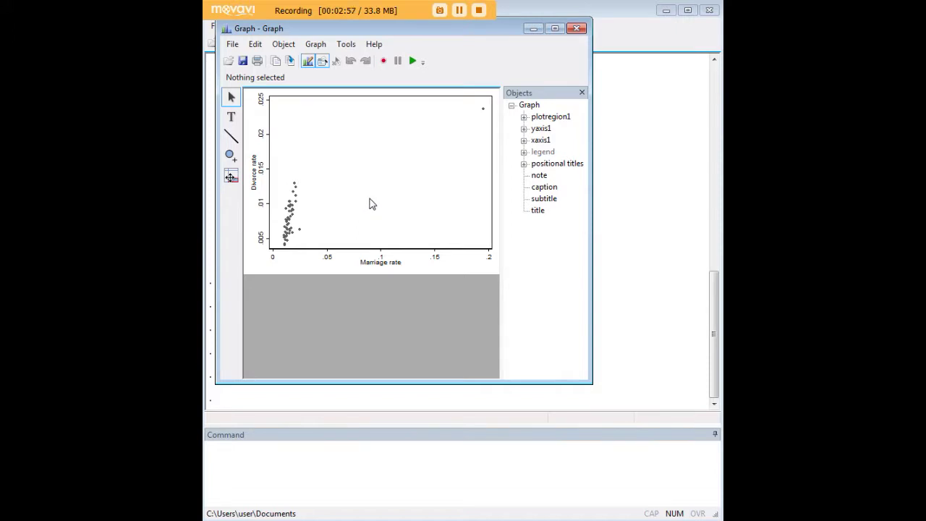
double_click(293, 217)
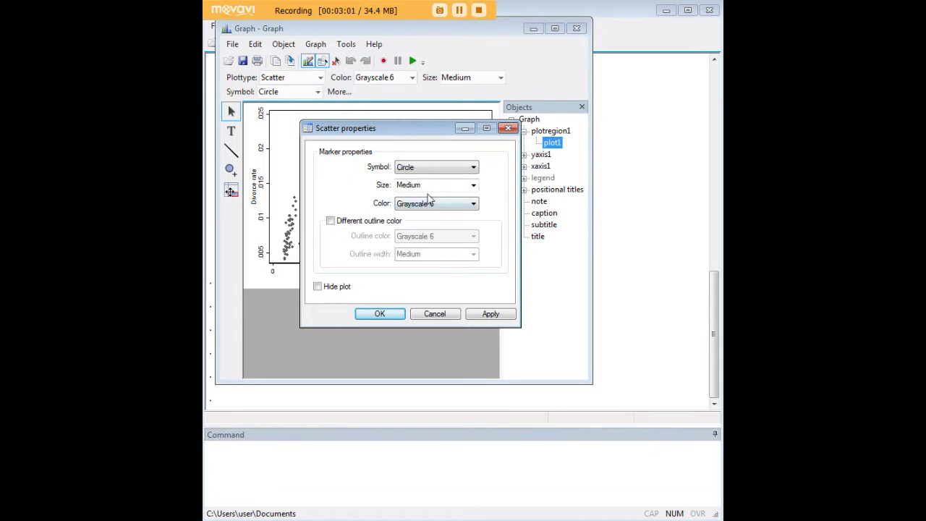
left_click(470, 205)
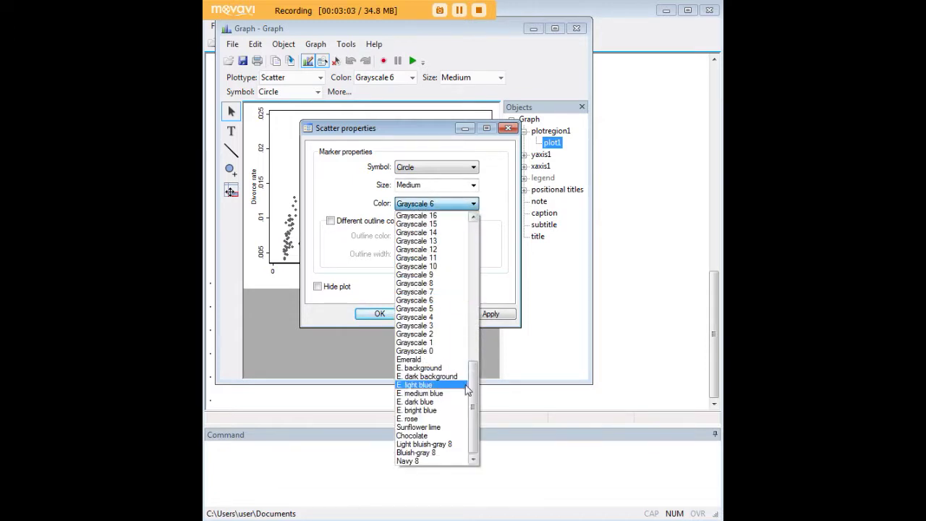
scroll(405, 377, "up", 10)
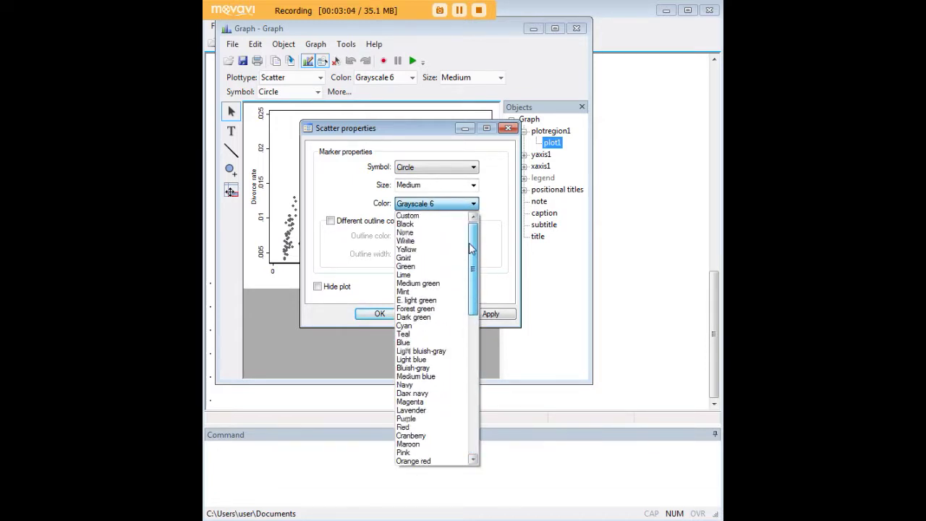
left_click(419, 226)
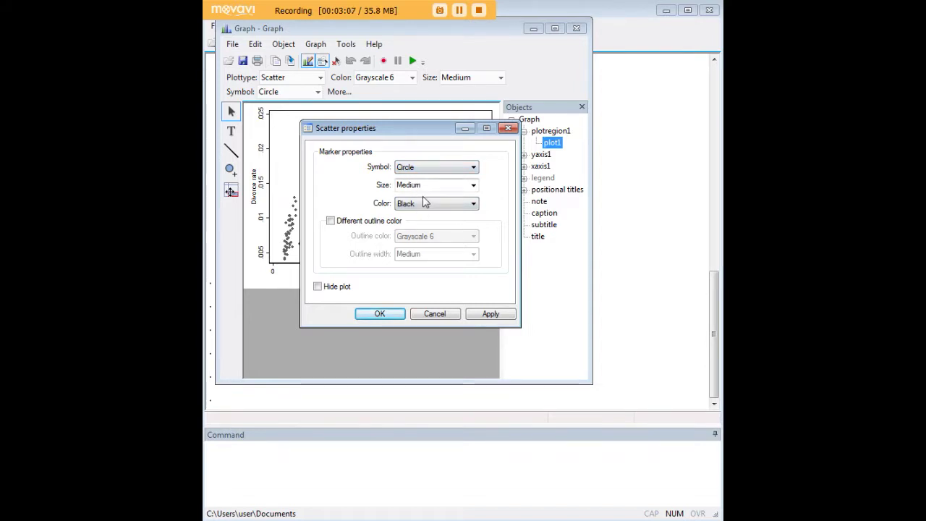
left_click(384, 315)
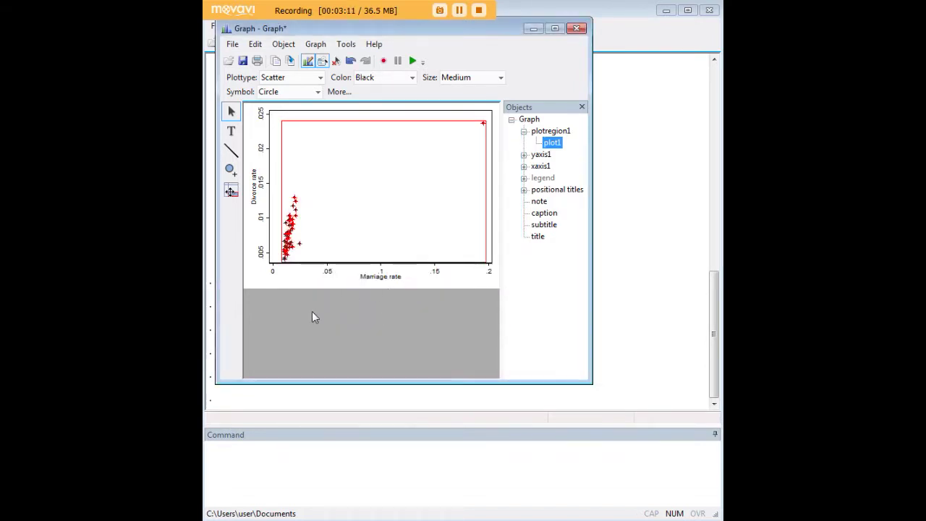
Select plotregion1, then close the edited graph without saving changes
left_click(286, 185)
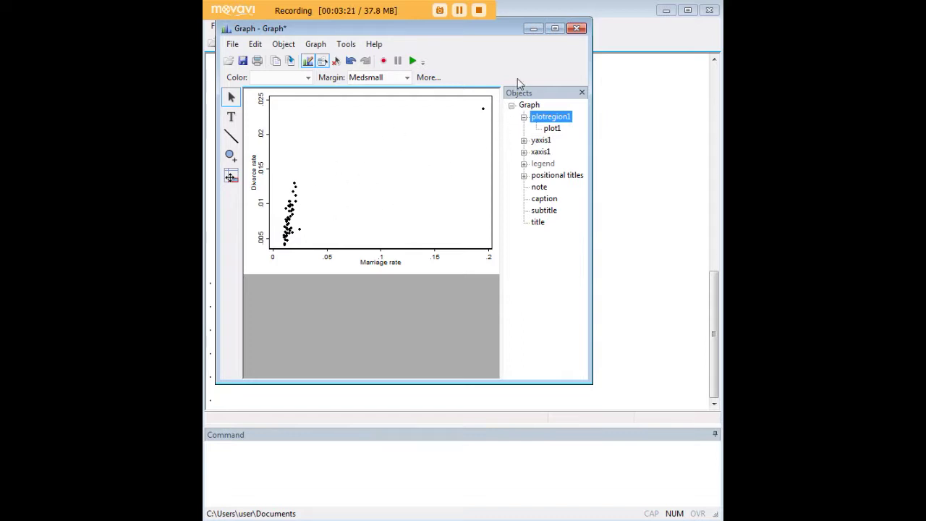
left_click(577, 29)
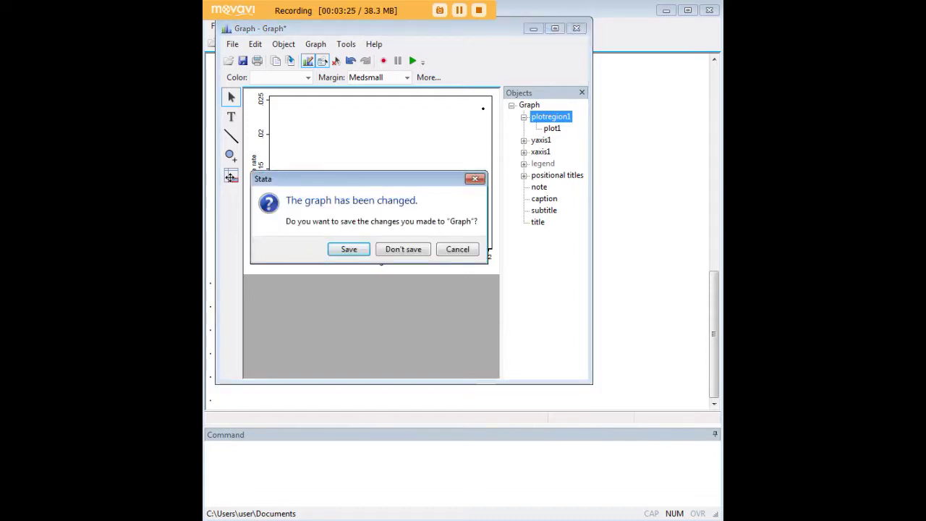
left_click(421, 251)
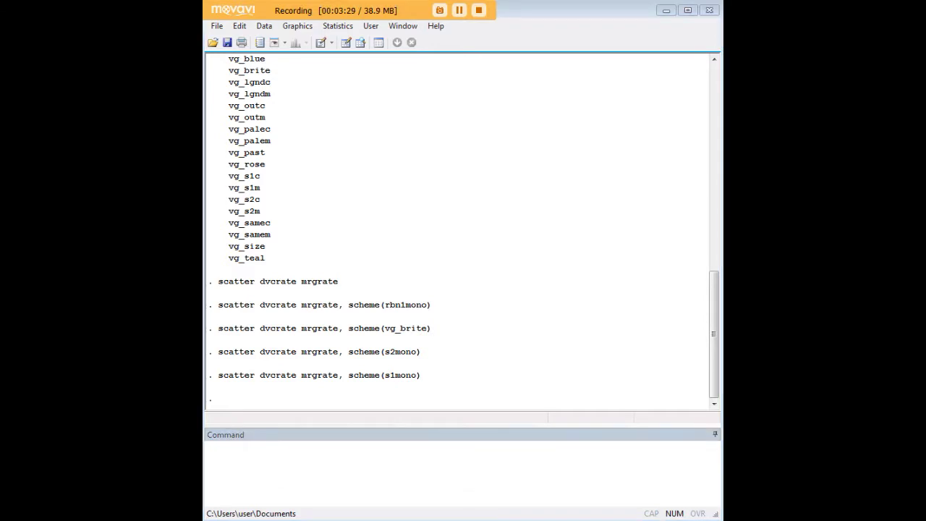
Run scatter dvcrate mrgrate, scheme(s1color) and close the resulting graph
left_click(569, 463)
type("scatter dvcrate mrgrate, scheme(s1color)")
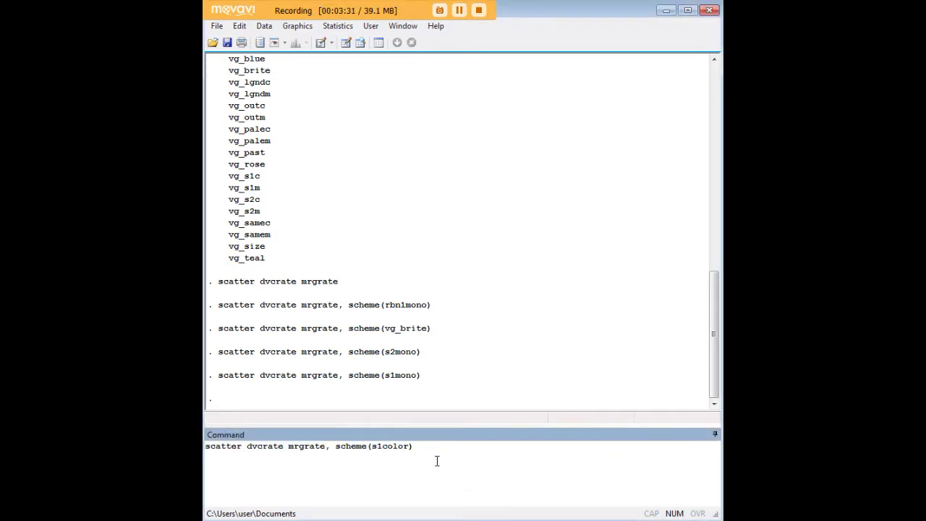
key("Return")
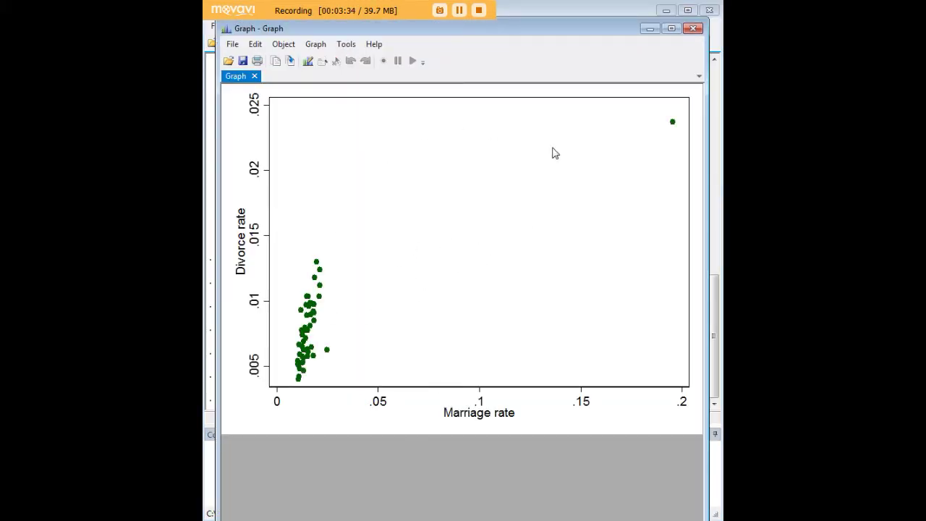
left_click(693, 28)
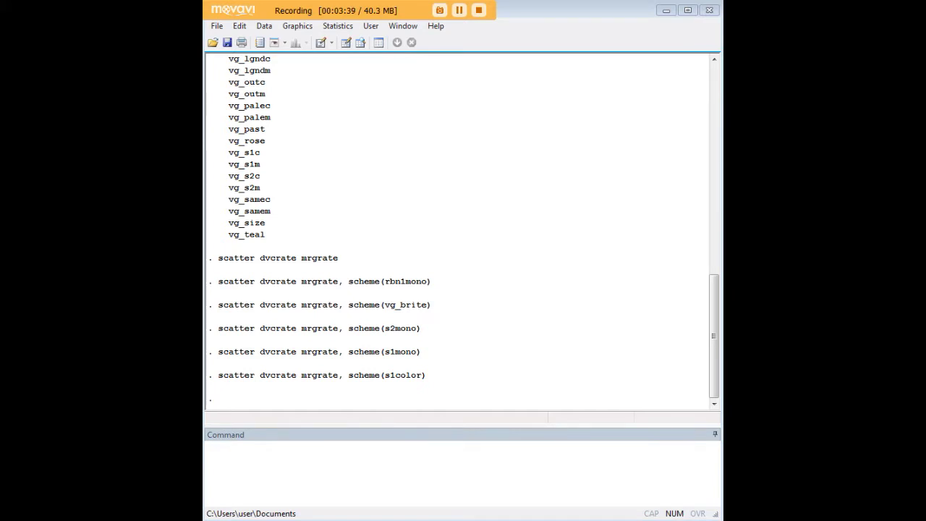
Run the scatter with scheme(s1rcolor), yellow points on black, and close it
left_click(526, 456)
type("scatter dvcrate mrgrate, scheme(s1rcolor)")
key("Return")
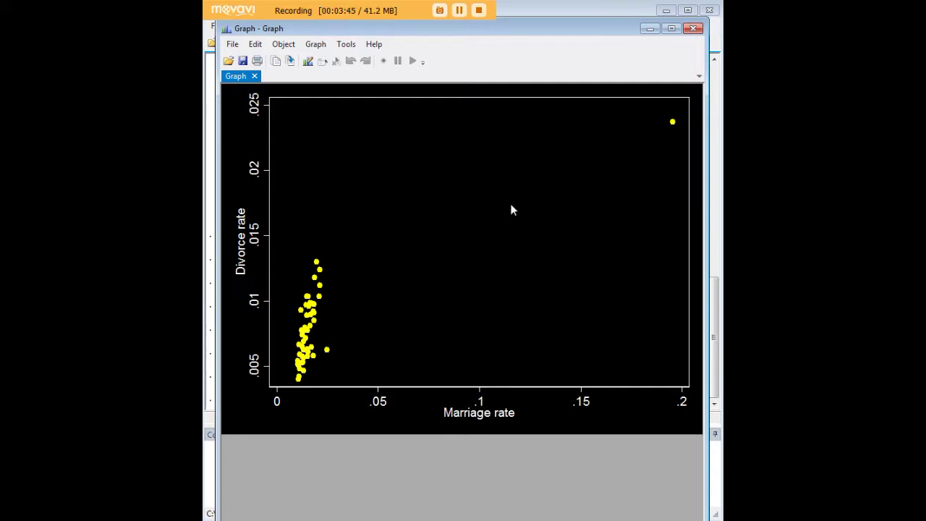
left_click(693, 29)
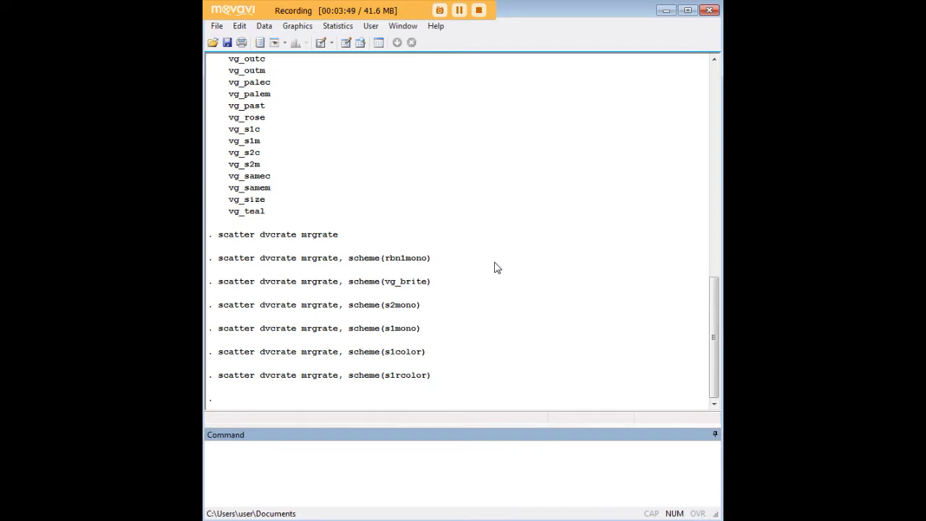
left_click_drag(430, 259, 350, 260)
left_click_drag(433, 283, 350, 288)
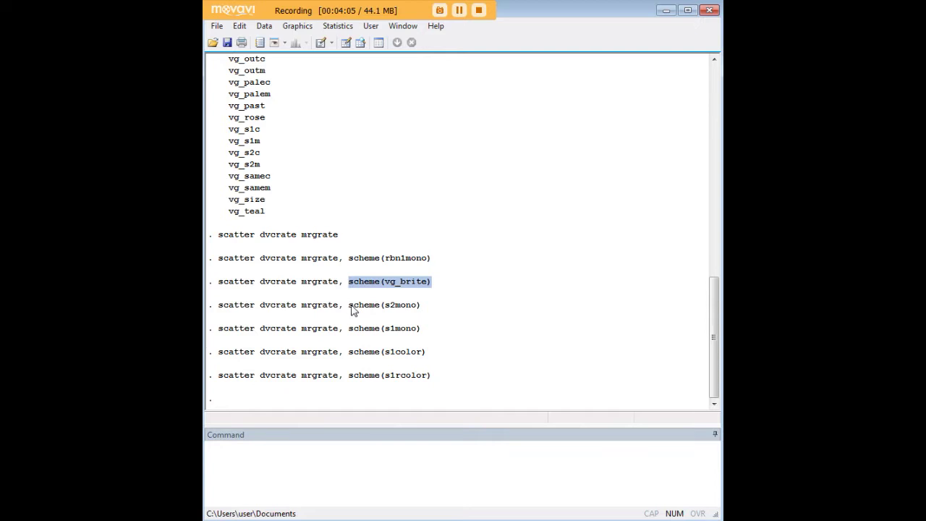
left_click_drag(350, 307, 415, 313)
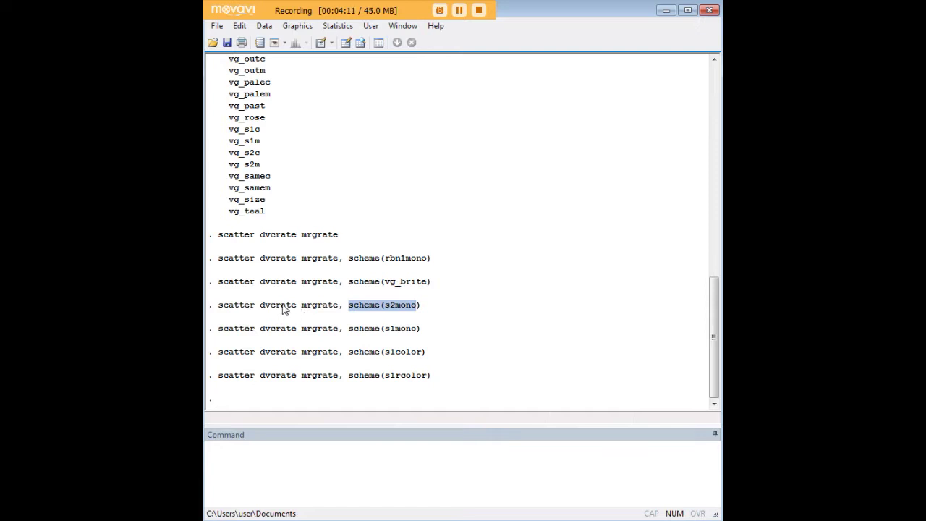
left_click(341, 312)
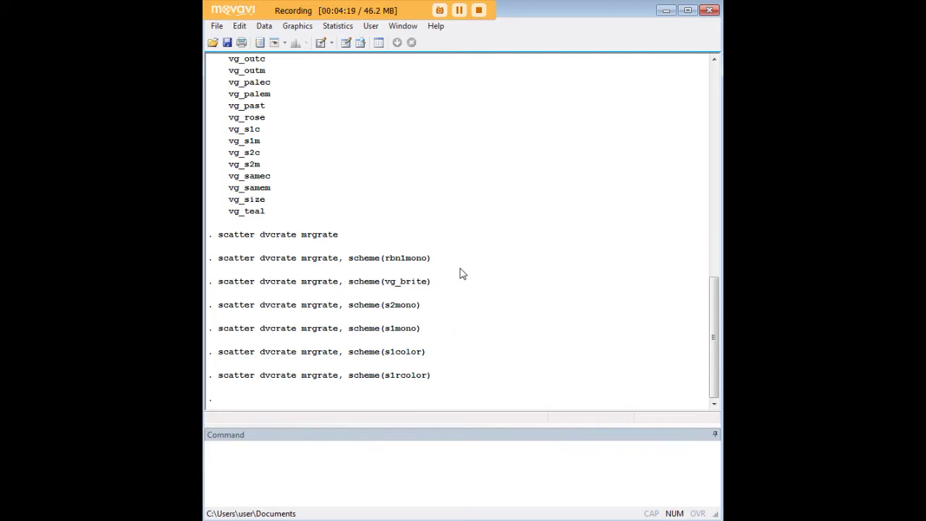
left_click_drag(430, 261, 350, 262)
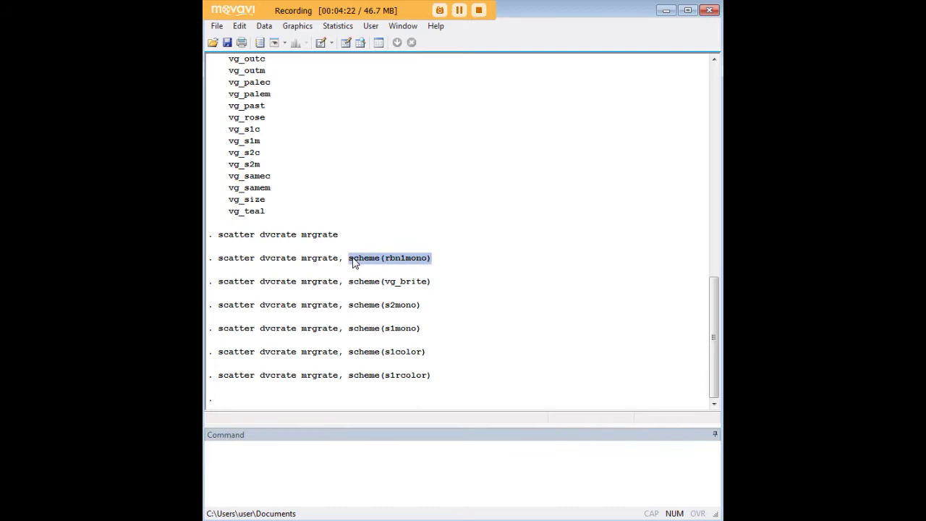
left_click(443, 296)
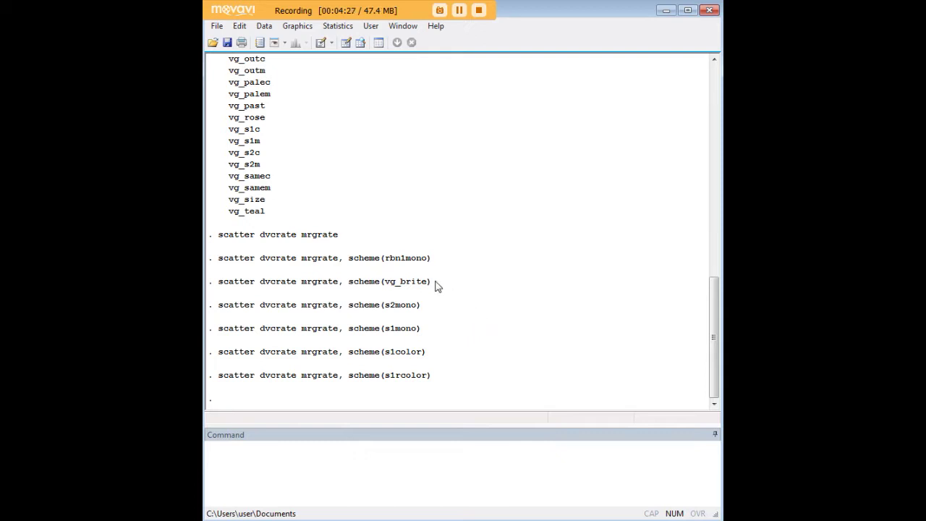
left_click_drag(432, 265, 218, 265)
left_click_drag(432, 282, 219, 283)
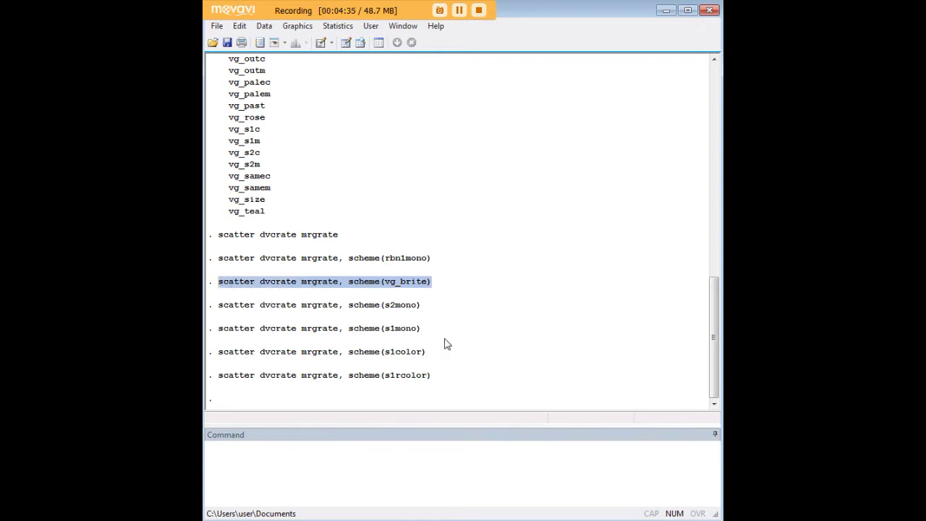
left_click_drag(421, 329, 389, 336)
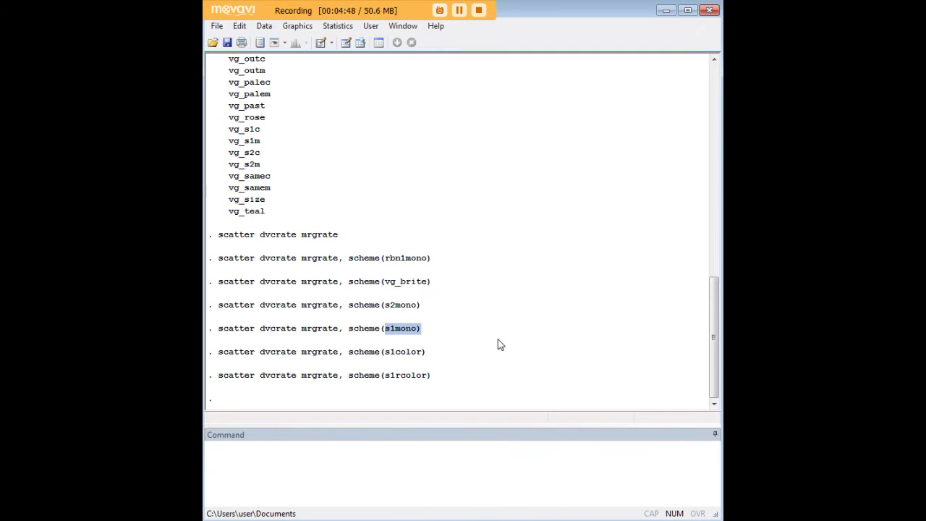
left_click(447, 326)
left_click_drag(426, 338, 220, 335)
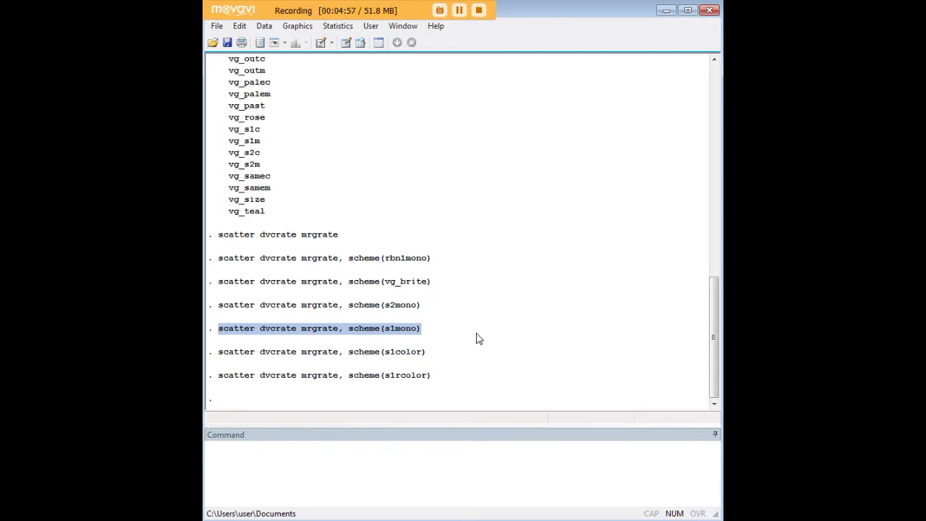
left_click_drag(422, 331, 354, 337)
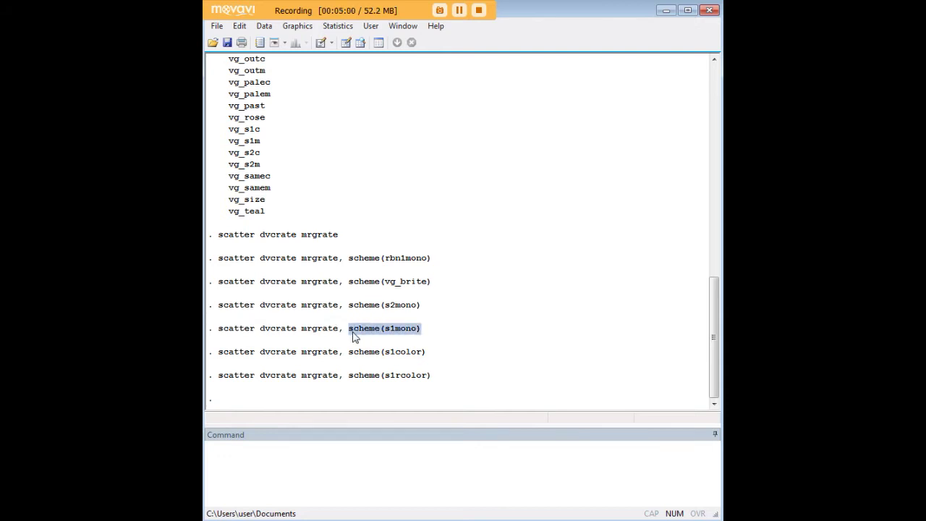
left_click(454, 327)
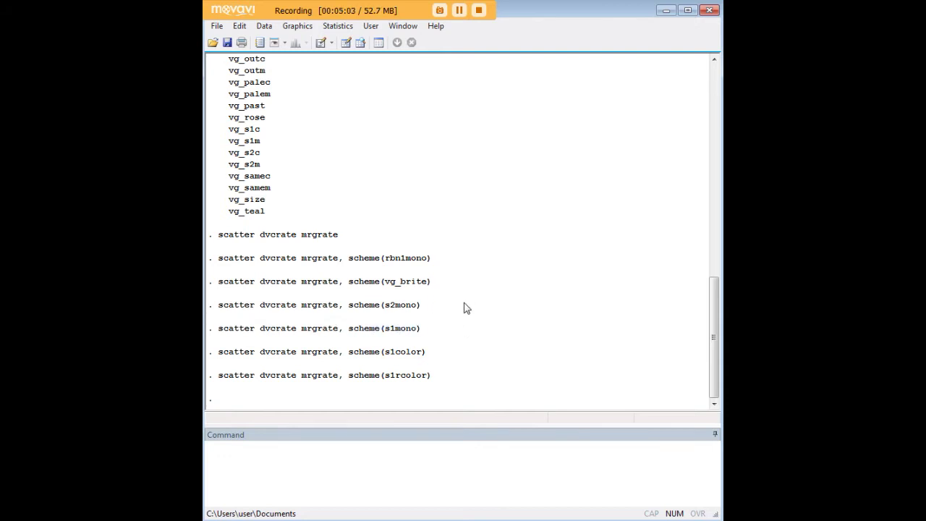